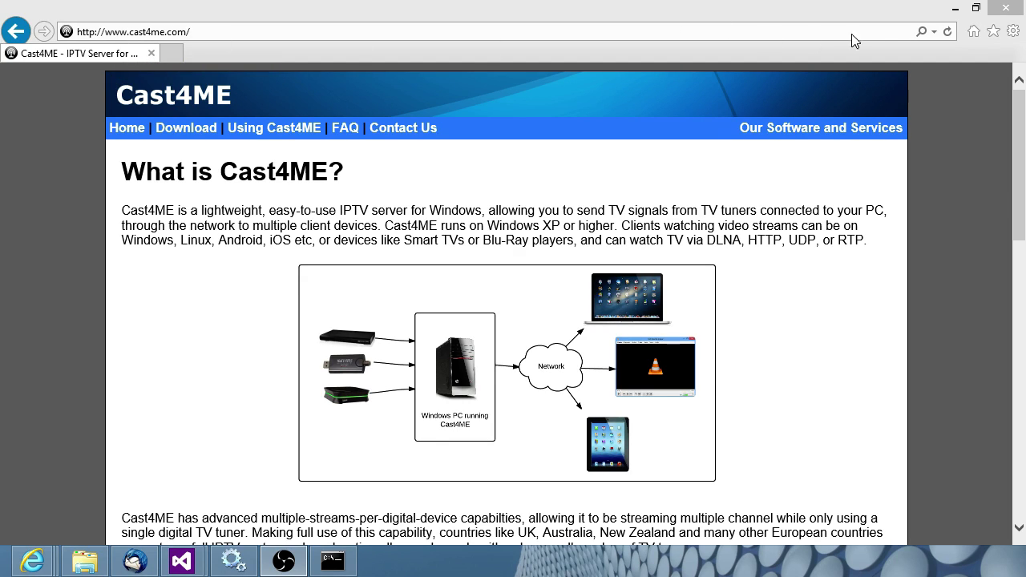
Launch Cast4ME from the desktop, confirm Viewing Channels is empty, and return to Setup Devices.
left_click(981, 14)
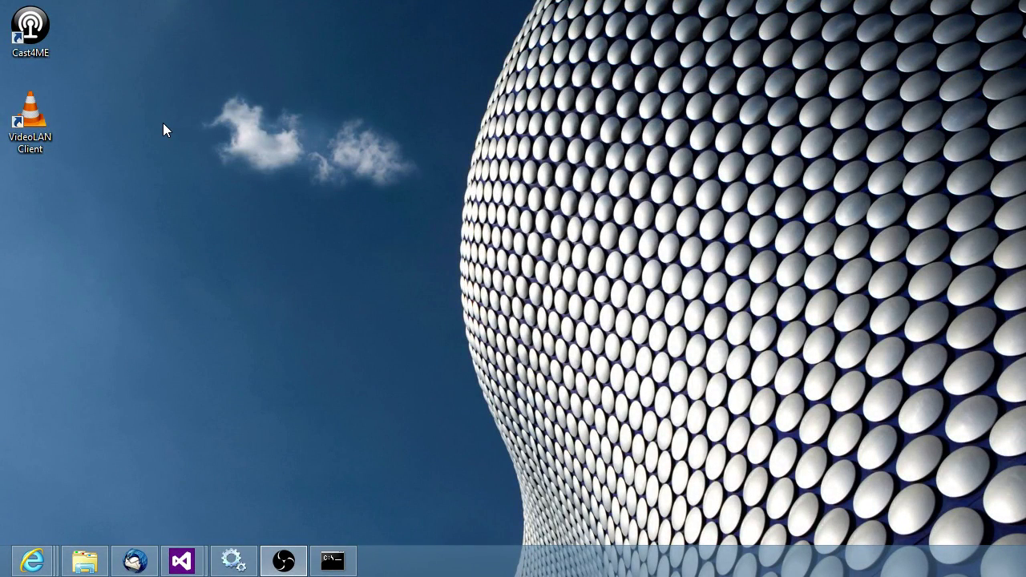
left_click(42, 30)
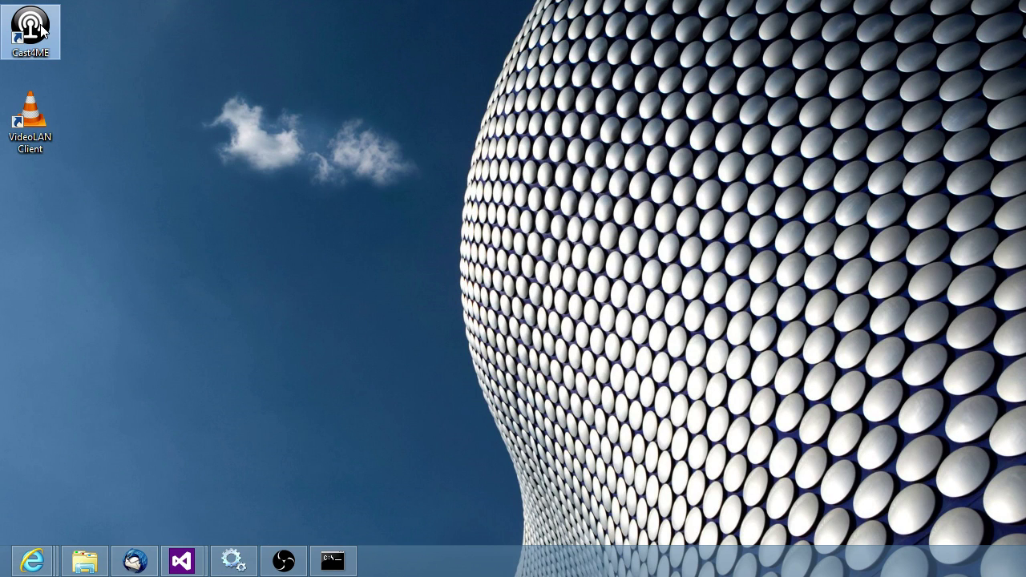
double_click(41, 29)
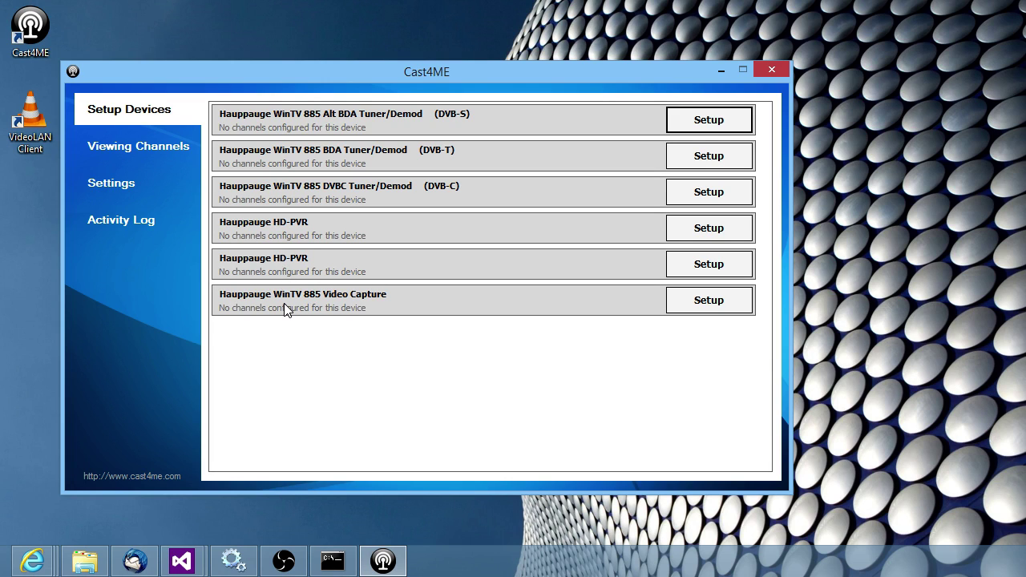
left_click(133, 152)
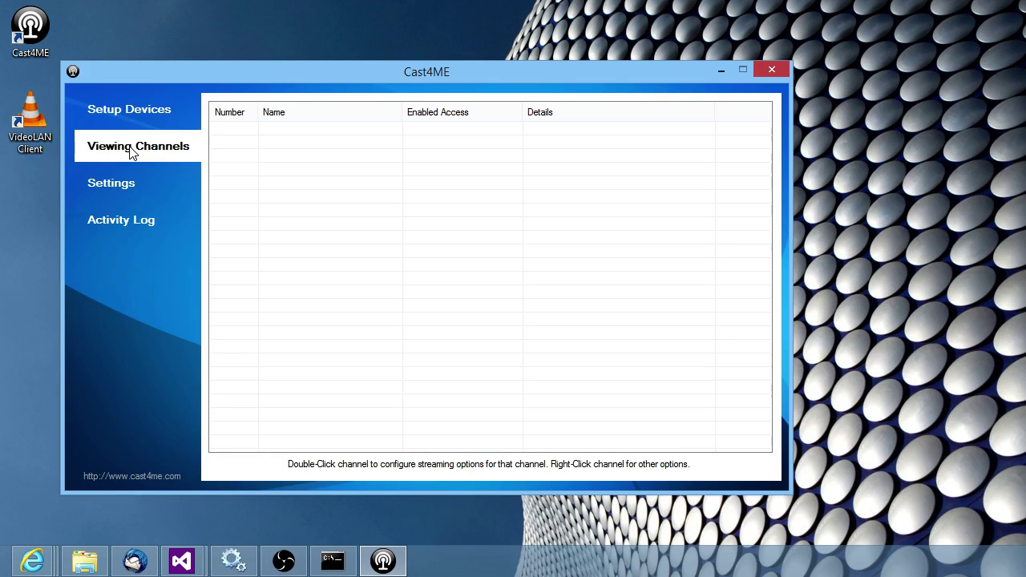
left_click(128, 118)
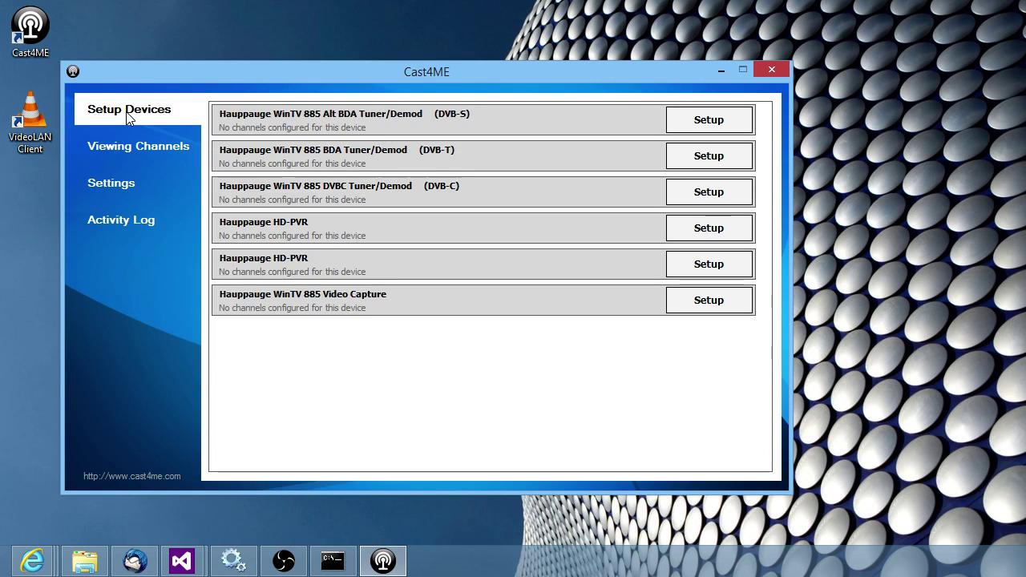
Scan the DVB-S tuner on satellite 160.0 OPTUS D1 FTA and accept all channels found.
left_click(686, 130)
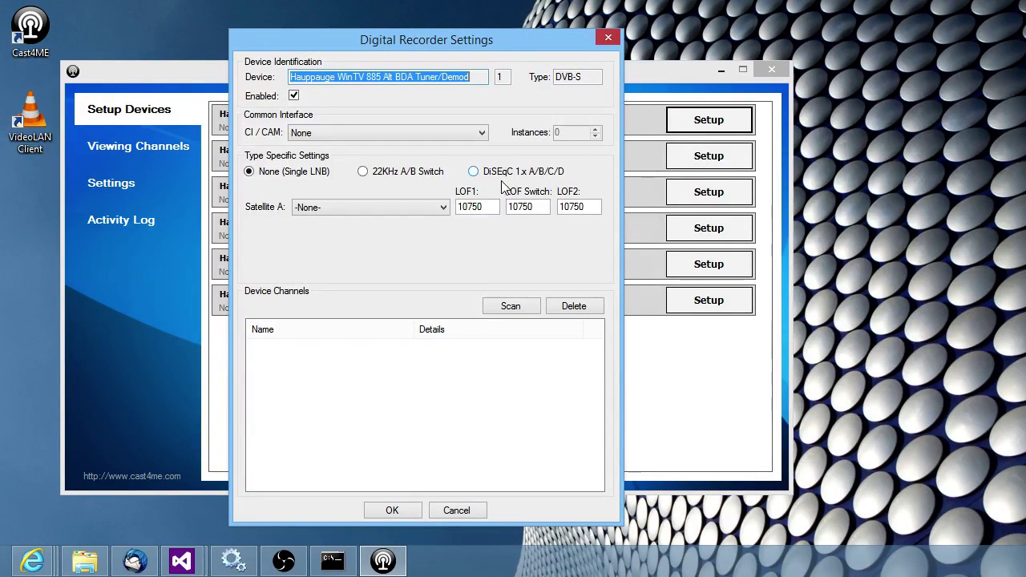
left_click(443, 208)
mouse_move(446, 237)
left_mouse_down()
mouse_move(429, 383)
mouse_move(449, 412)
mouse_move(442, 418)
mouse_move(421, 382)
left_mouse_up()
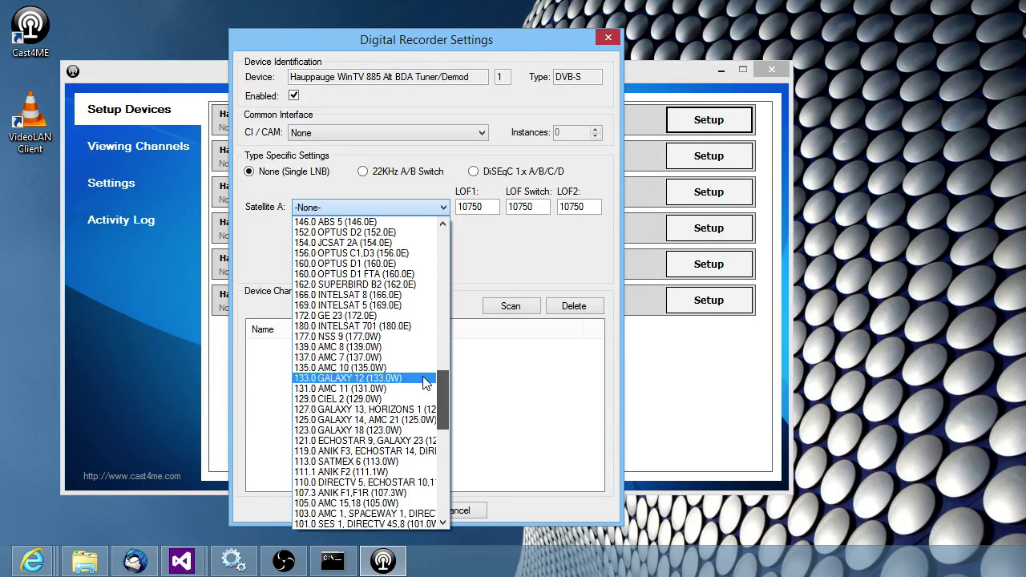
left_click(404, 277)
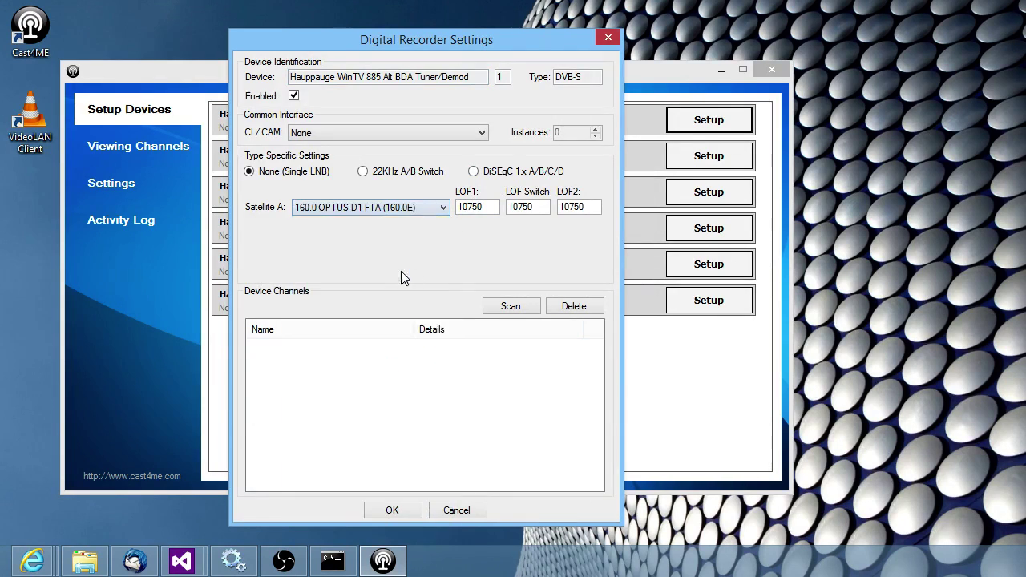
left_click(511, 308)
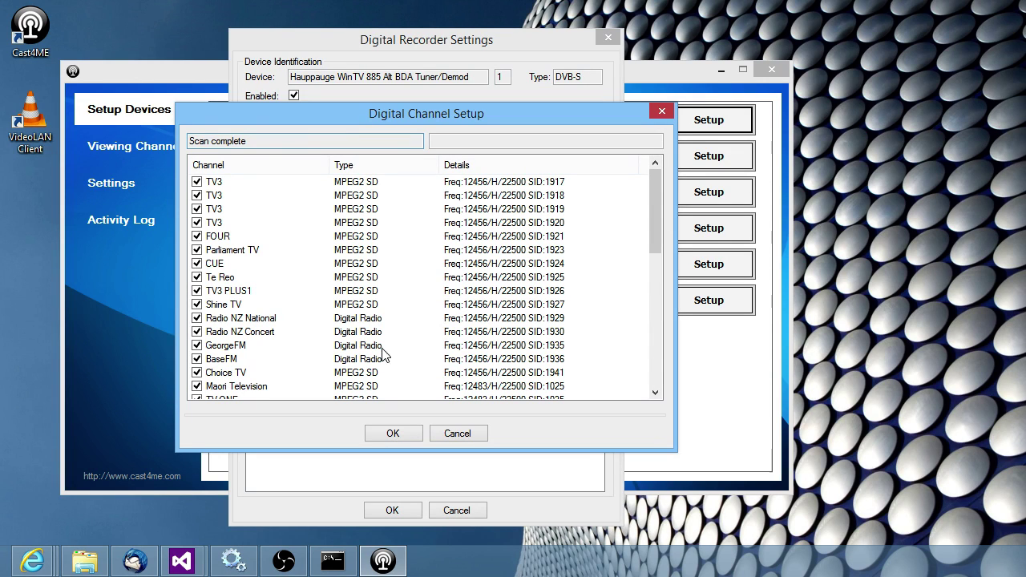
left_click(389, 430)
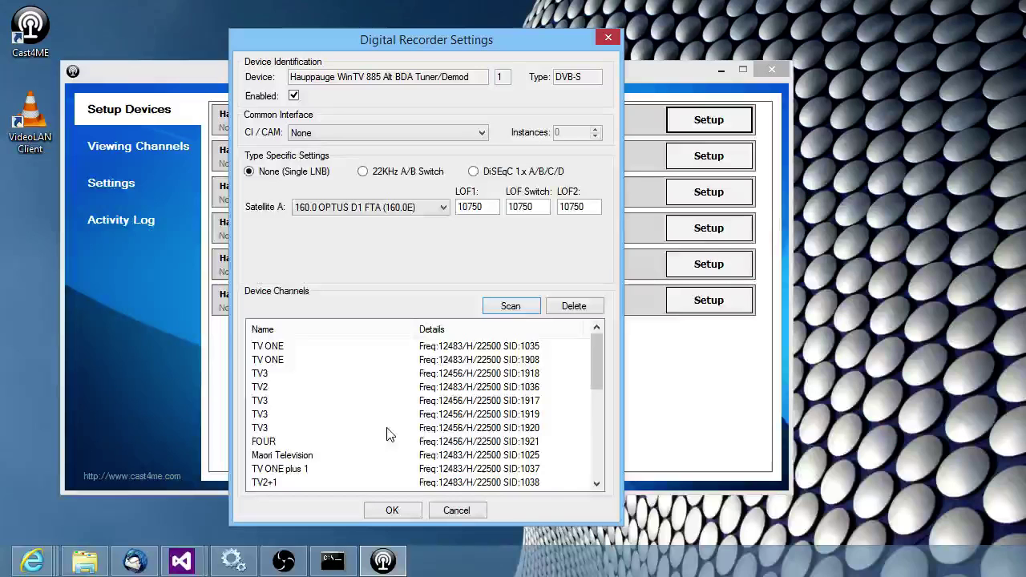
Confirm the DVB-S tuner's recorder settings and show the Viewing Channels list.
left_click(384, 513)
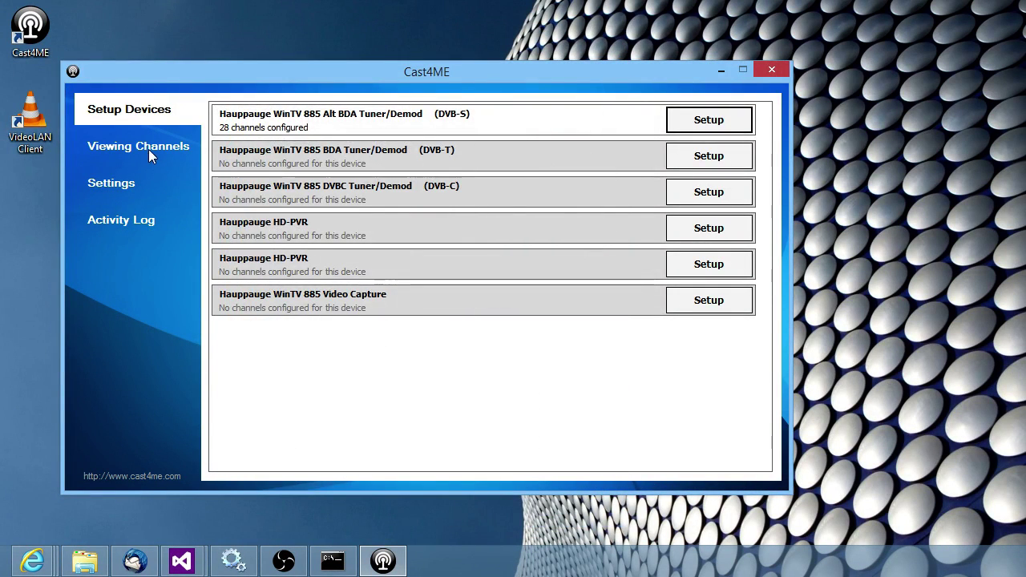
left_click(149, 151)
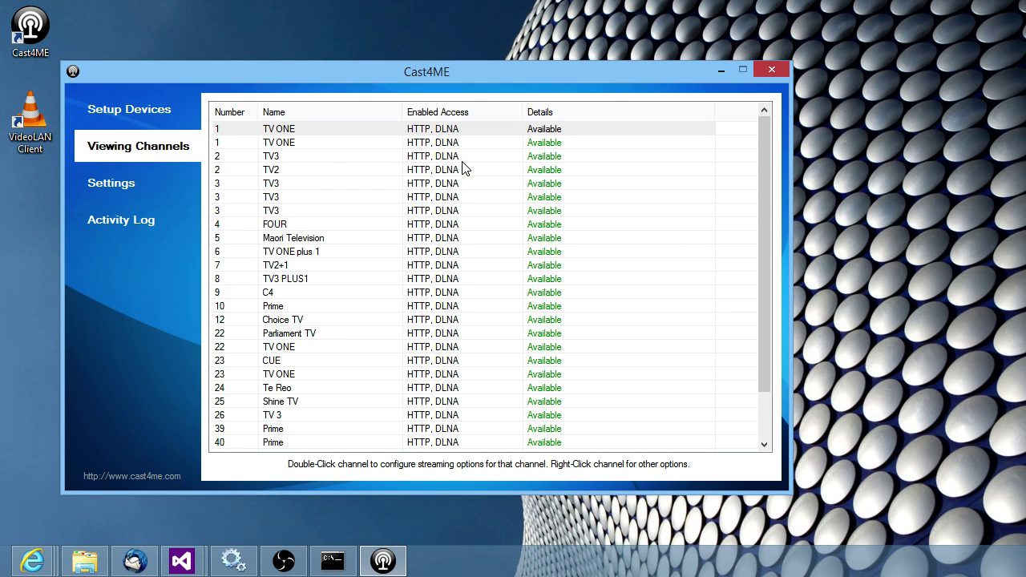
Inspect channel 2 TV3's DLNA access option, toggling it off and on, then cancel without changes.
double_click(295, 157)
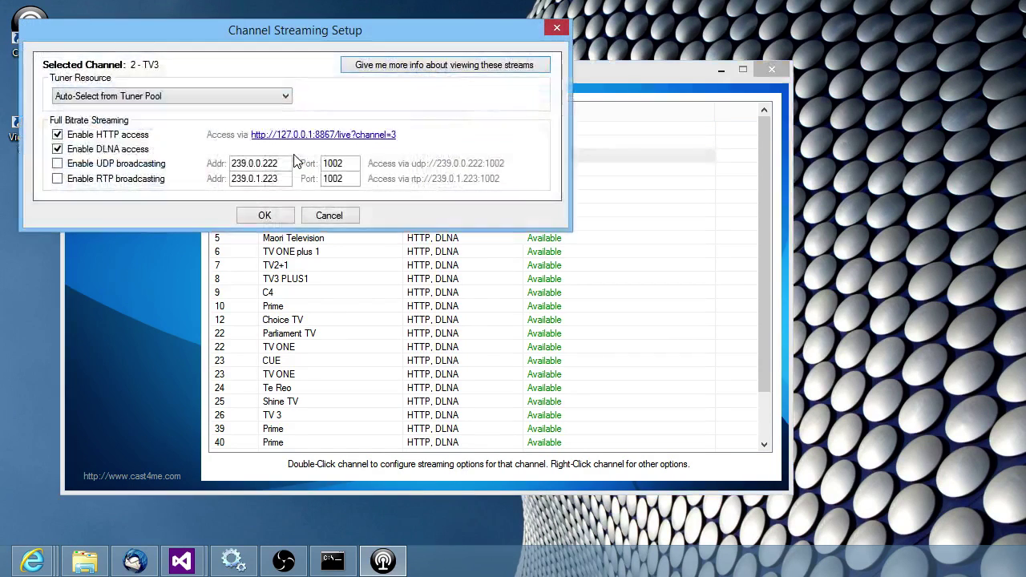
left_click(116, 153)
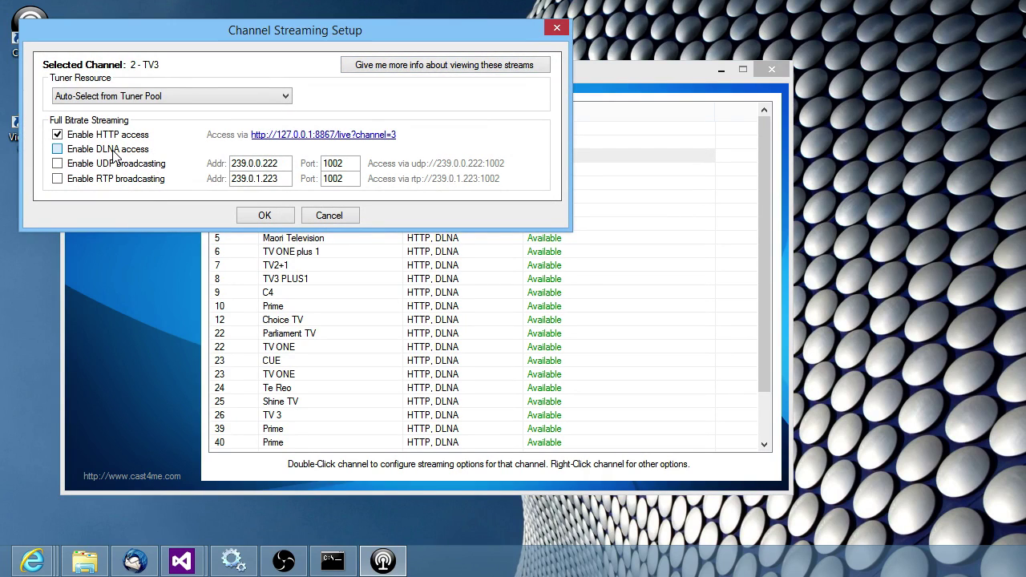
left_click(116, 153)
left_click(325, 217)
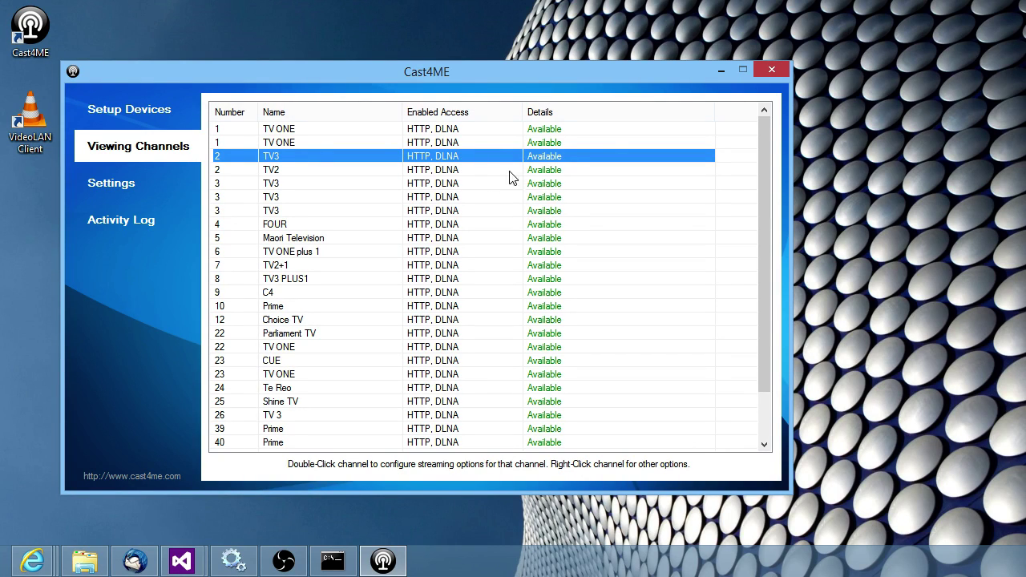
Minimize Cast4ME and launch VLC media player from its desktop icon.
left_click(719, 72)
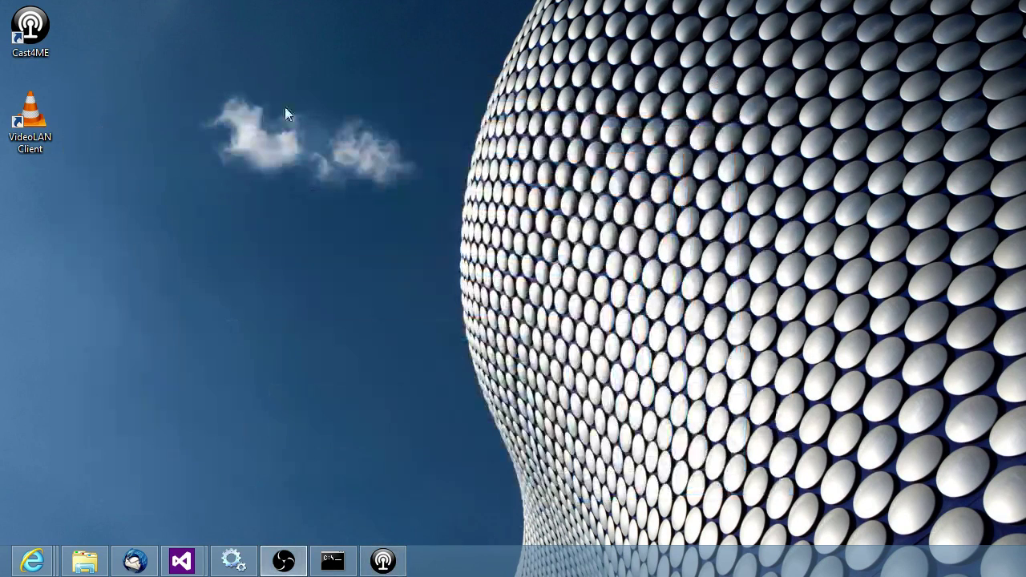
double_click(37, 113)
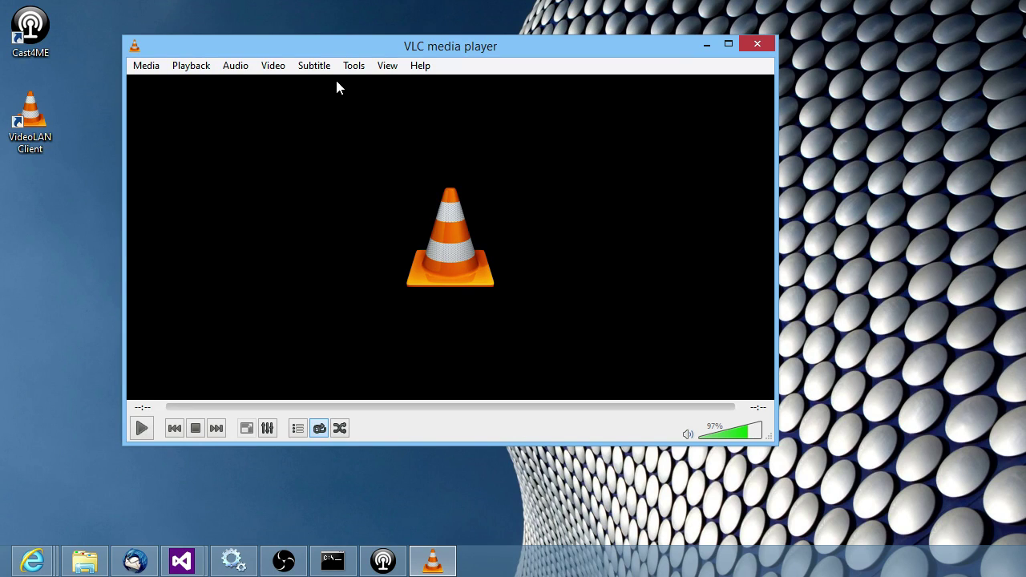
Show VLC's playlist in its own window, select Universal Plug'n'Play, and nudge the window right.
left_click(382, 69)
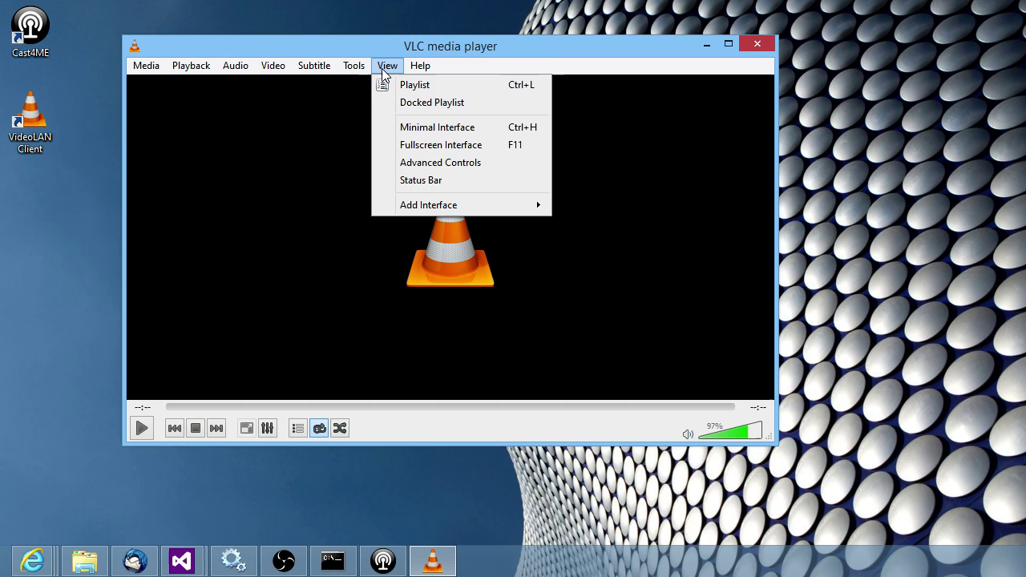
left_click(401, 87)
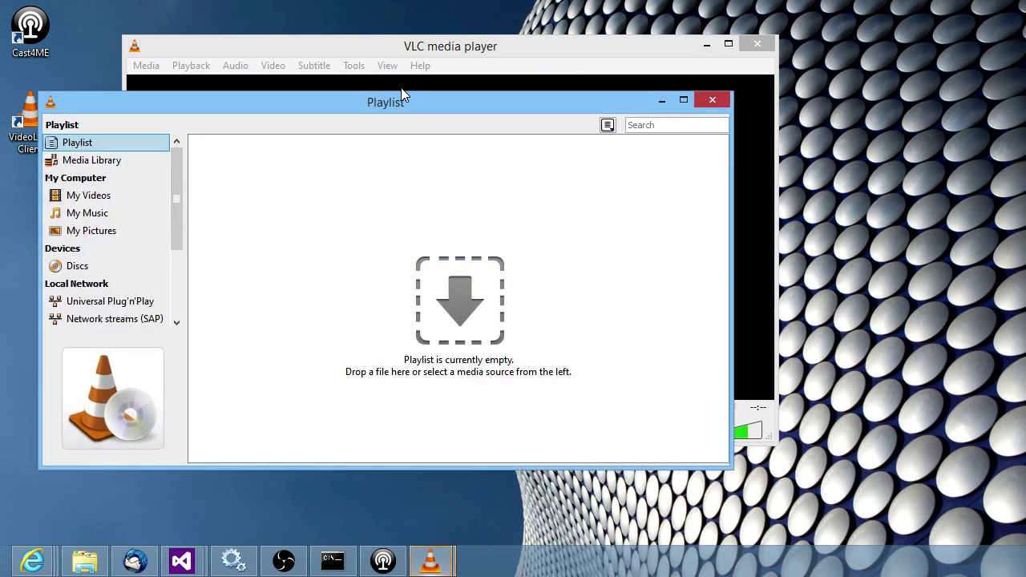
left_click(126, 306)
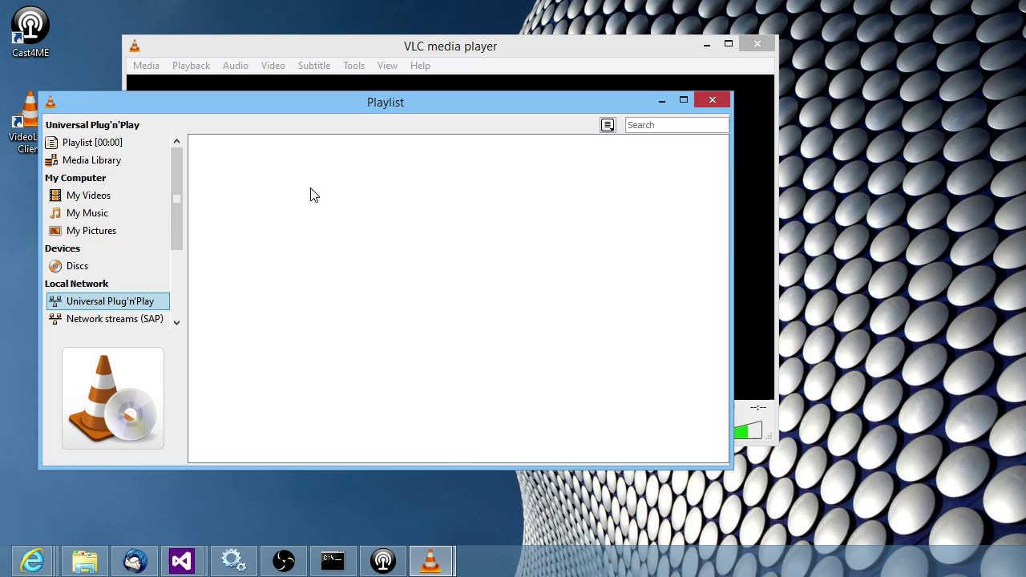
mouse_move(315, 110)
left_mouse_down()
mouse_move(343, 106)
mouse_move(412, 136)
left_mouse_up()
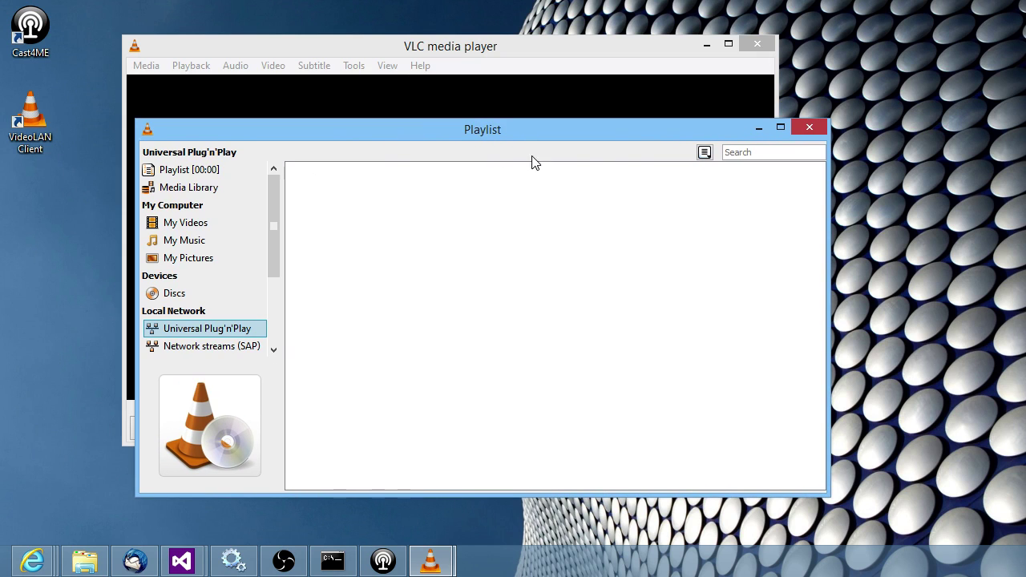
Reopen the playlist via View > Playlist and expand Cast4ME Server (BIGEARS) to list its channels.
left_click(812, 128)
left_click(387, 66)
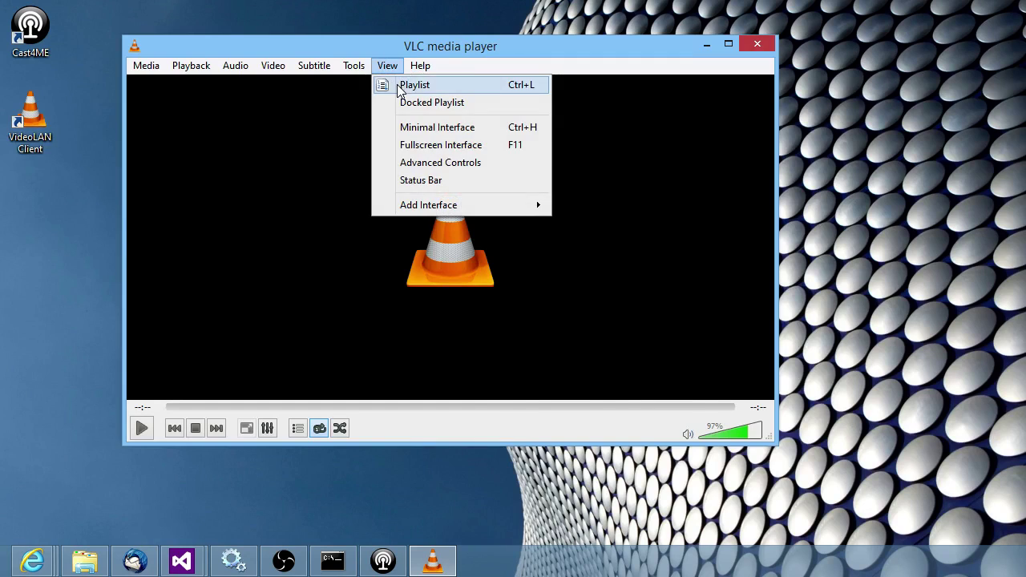
left_click(400, 87)
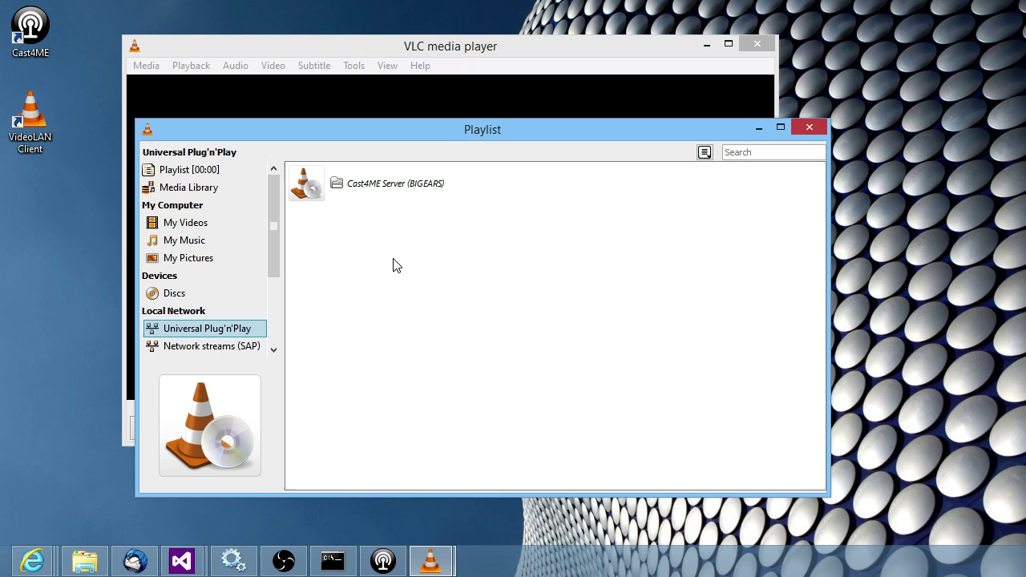
left_click(356, 186)
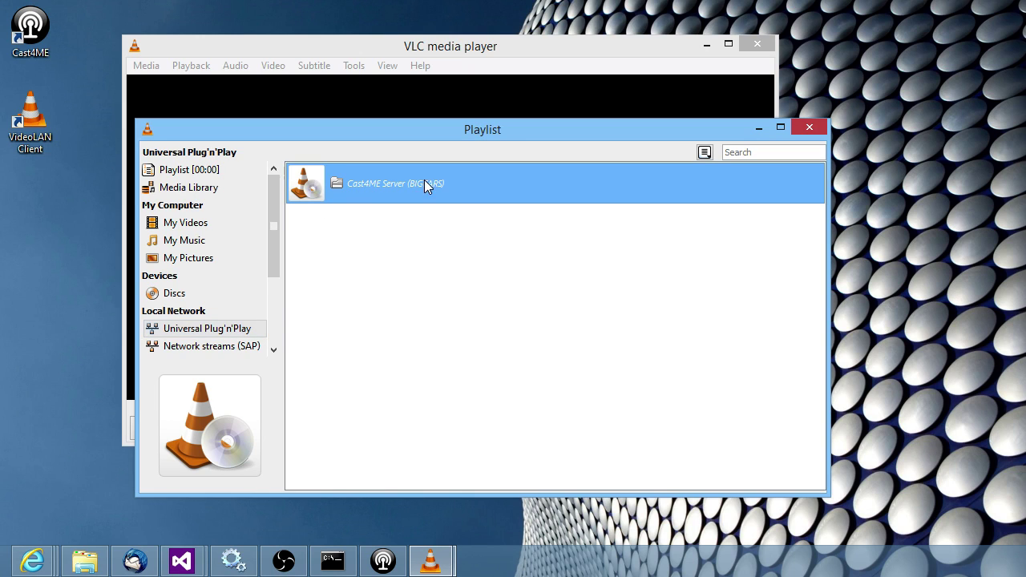
double_click(455, 185)
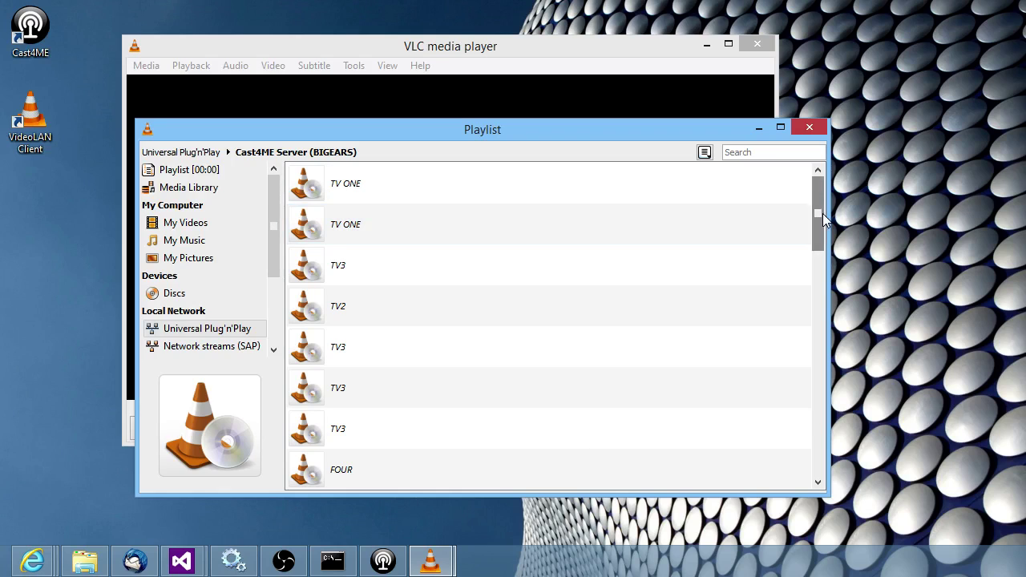
mouse_move(823, 213)
left_mouse_down()
mouse_move(795, 393)
mouse_move(760, 310)
mouse_move(775, 177)
left_mouse_up()
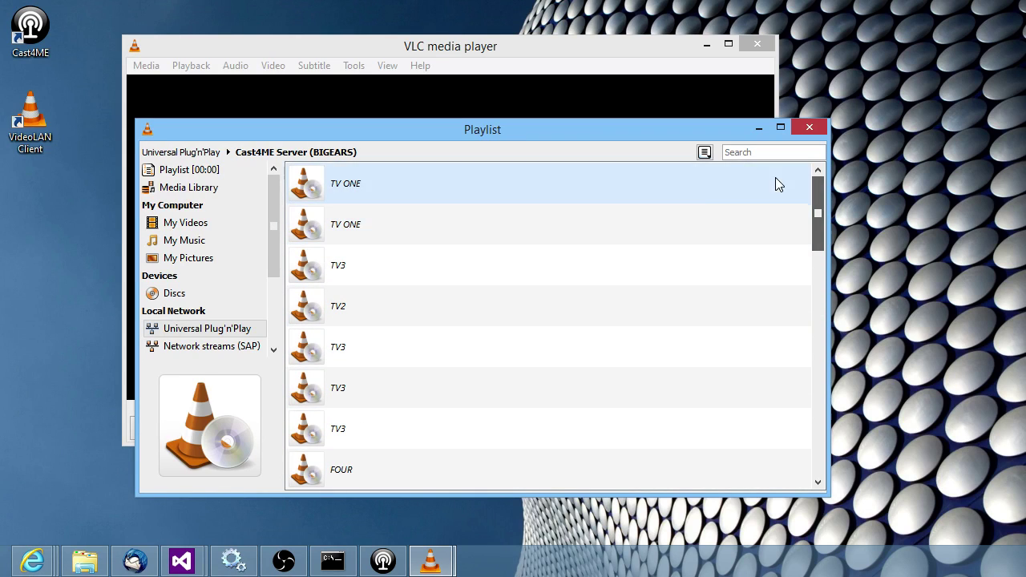
Play TV3 from the Cast4ME server, maximise the video, mute it, then restore the window.
double_click(349, 268)
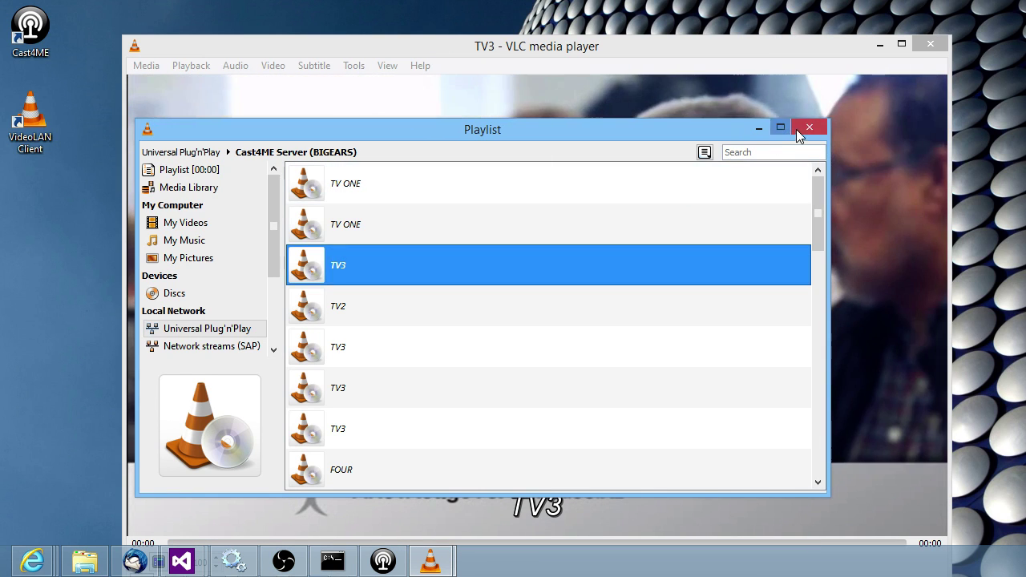
left_click_drag(654, 135, 532, 113)
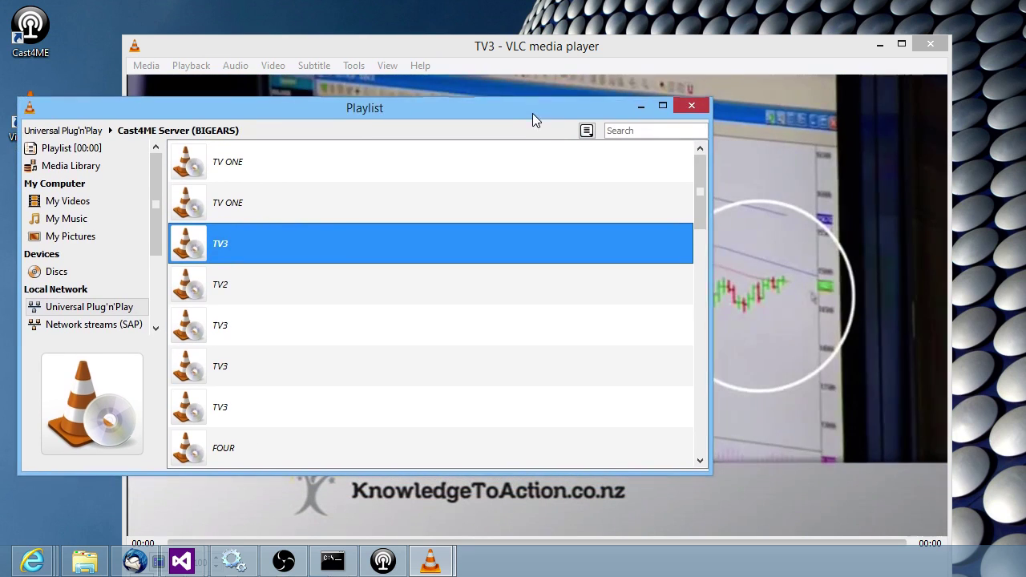
double_click(625, 50)
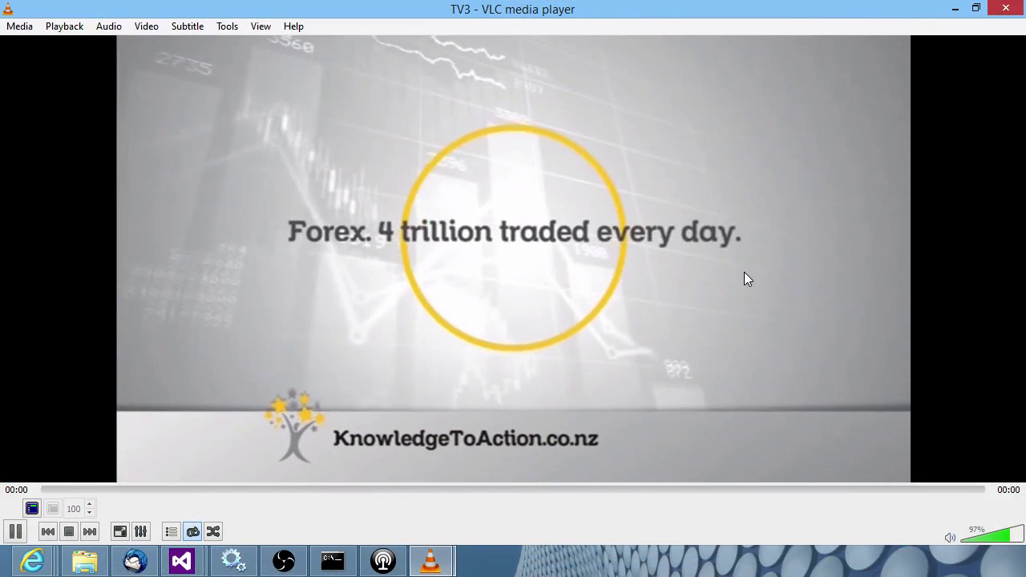
left_click(950, 537)
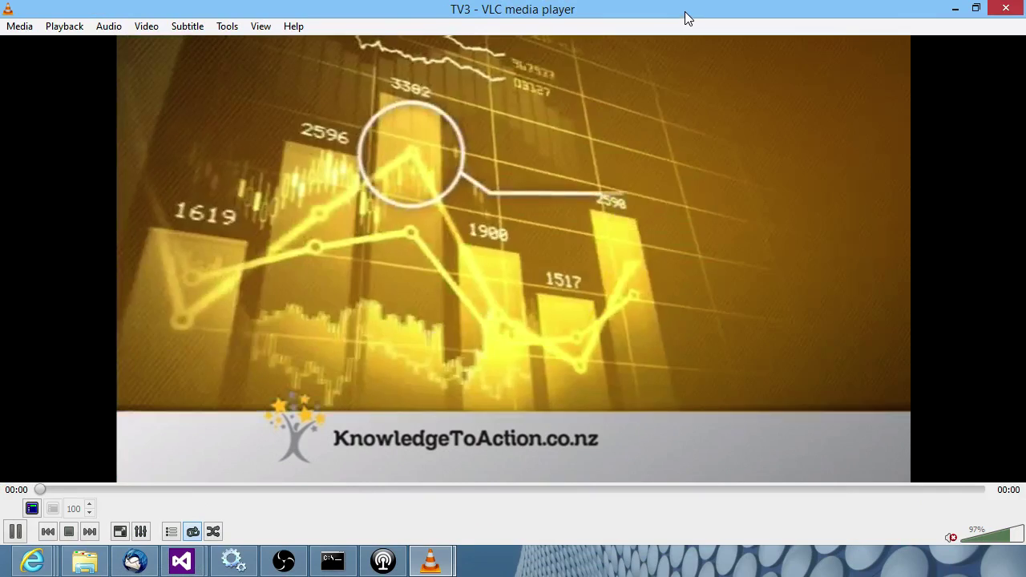
double_click(686, 13)
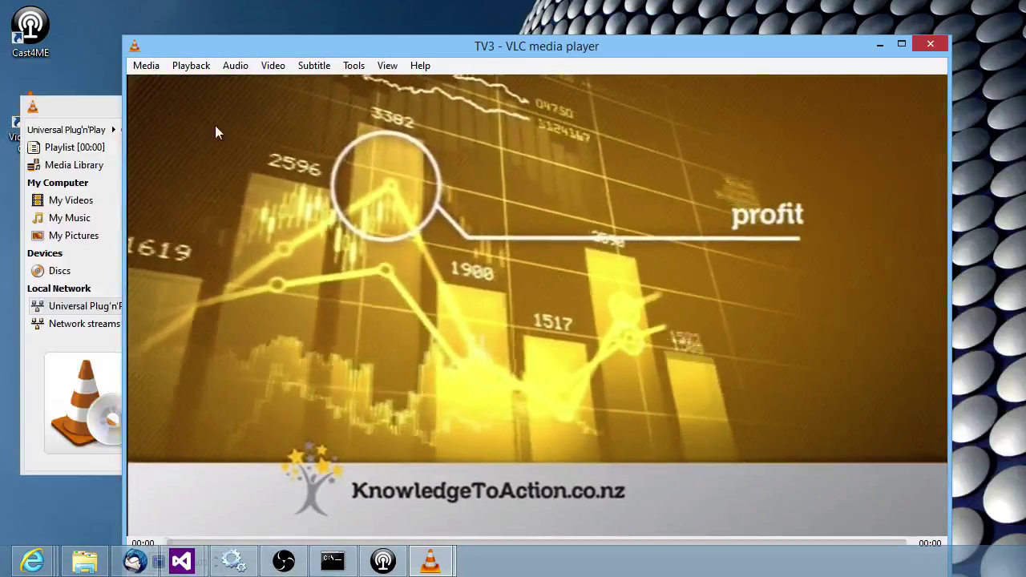
left_click(94, 107)
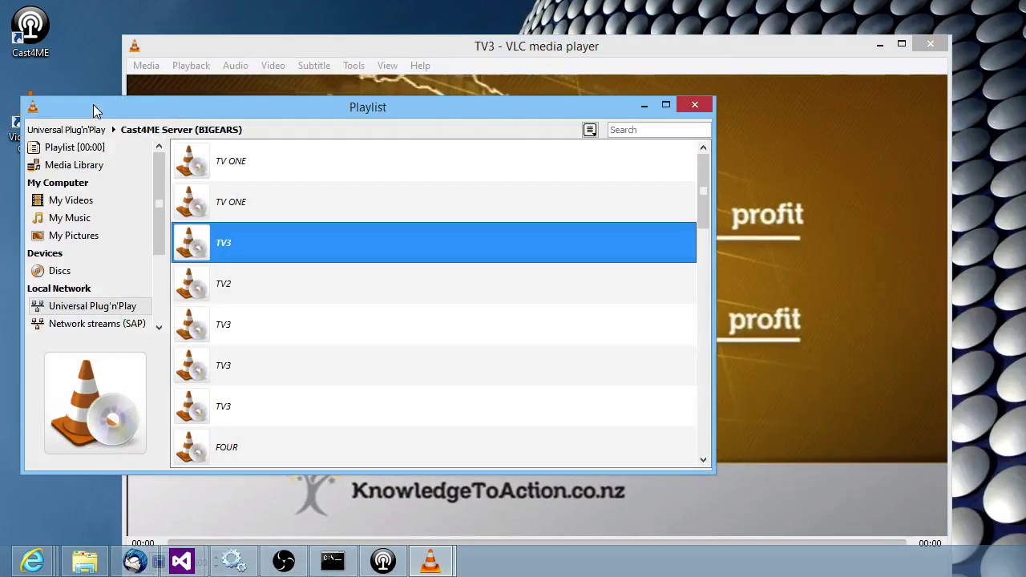
Switch playback to FOUR, then to TV3 PLUS1, bringing the video window forward.
double_click(230, 449)
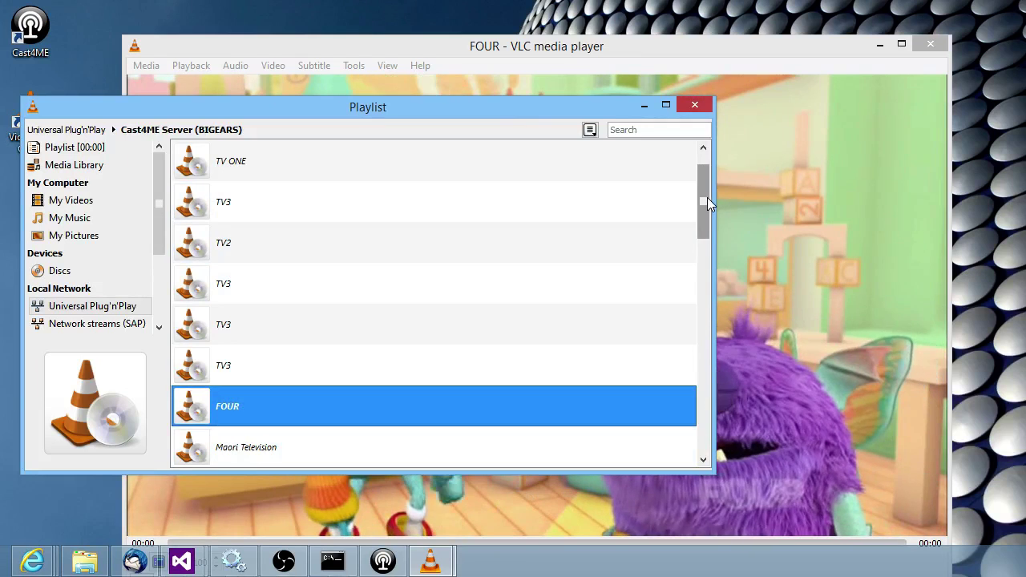
left_click_drag(706, 198, 699, 242)
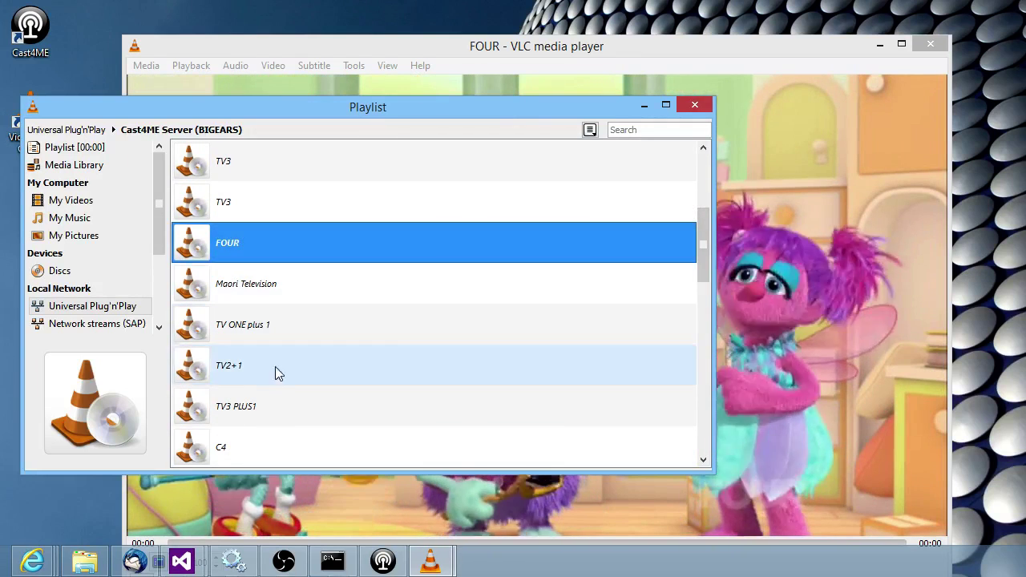
double_click(244, 408)
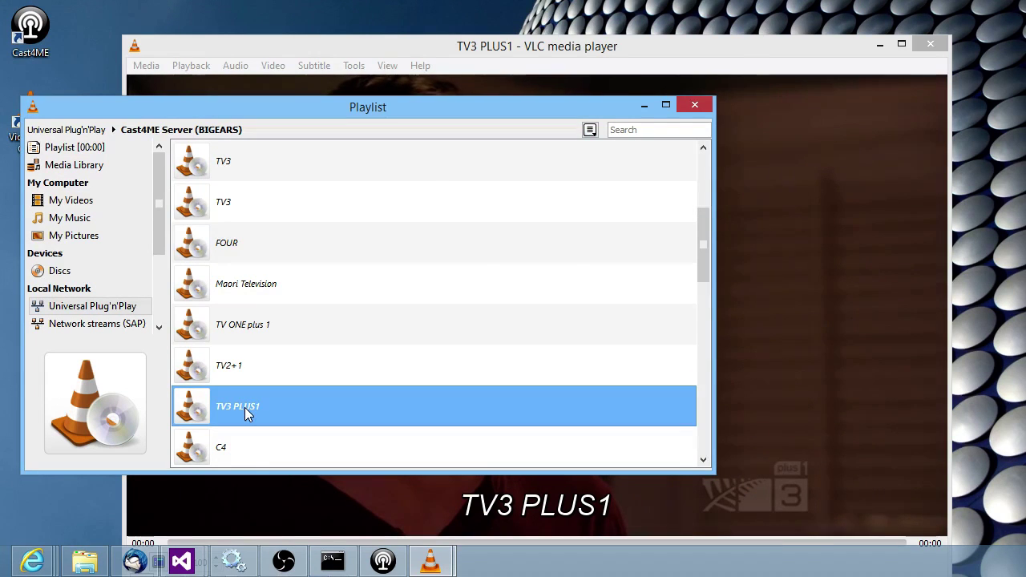
left_click(764, 274)
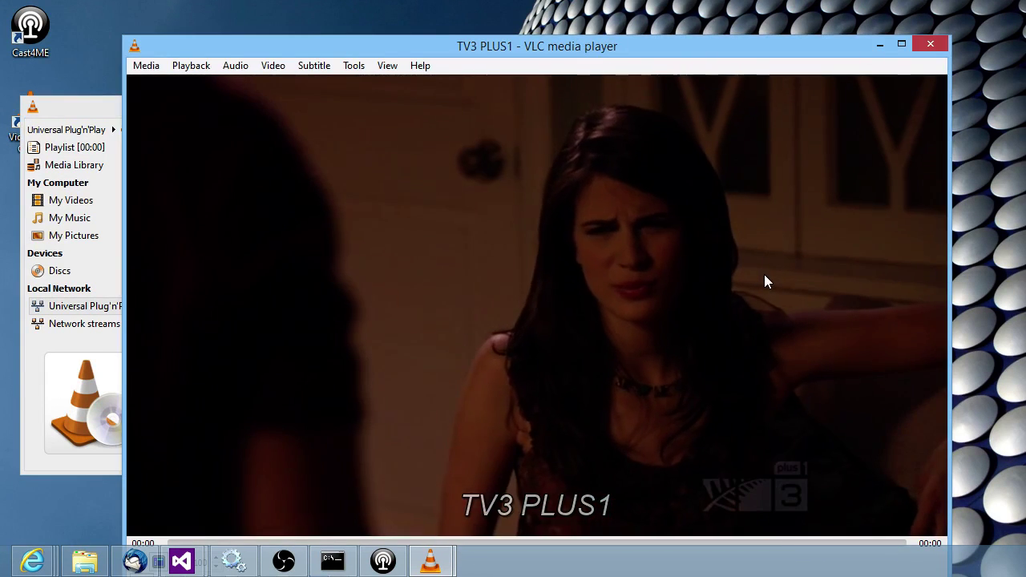